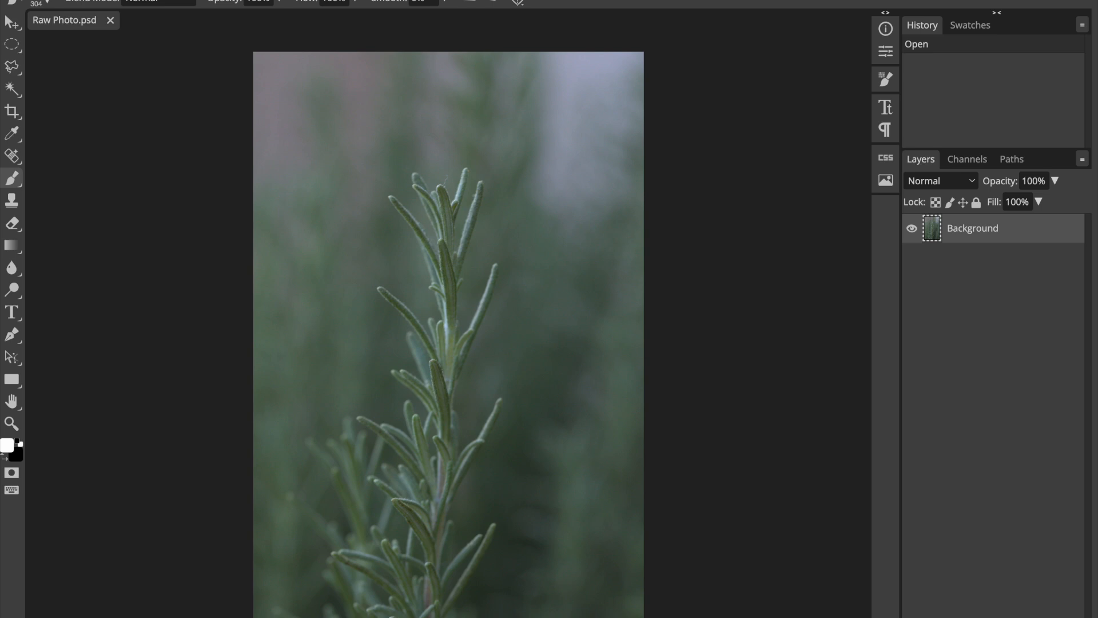
- Add a Curves adjustment layer, raising the highlights from input 181 to output 202 and anchoring the shadows at input 69, output 70
{"action": "left_click", "coordinate": [996, 617]}
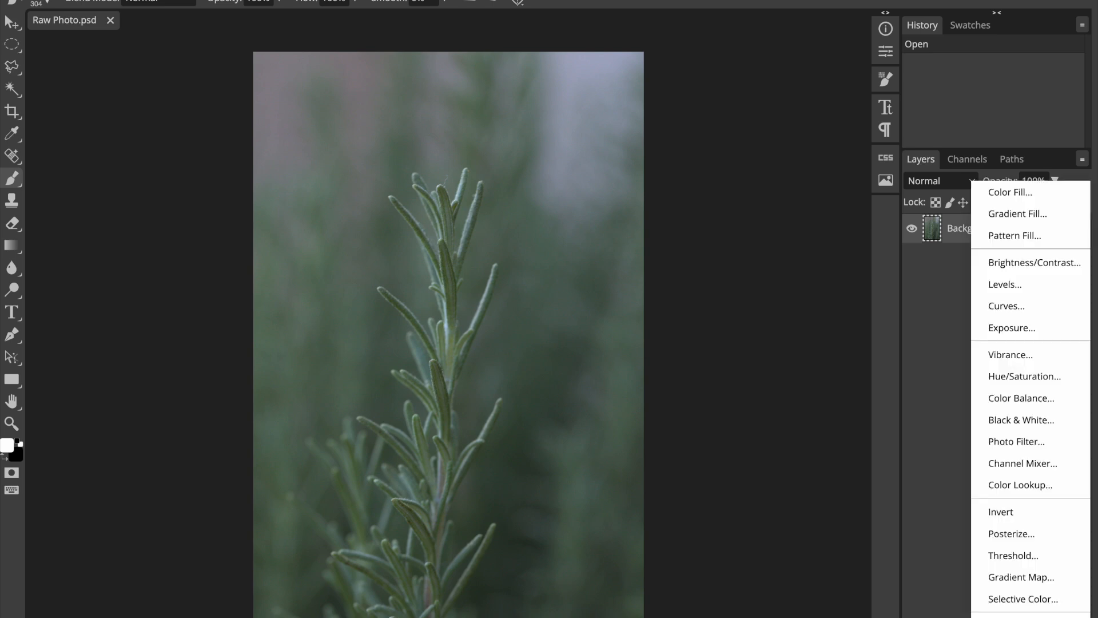
{"action": "left_click", "coordinate": [1024, 309]}
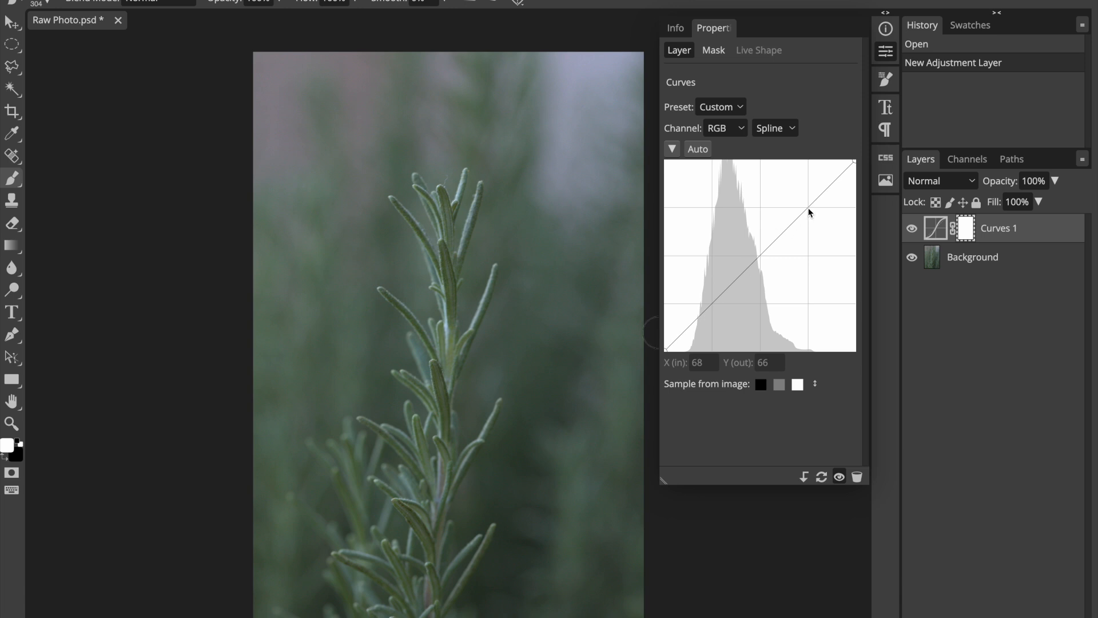
{"action": "left_click_drag", "start_coordinate": [808, 208], "coordinate": [801, 201]}
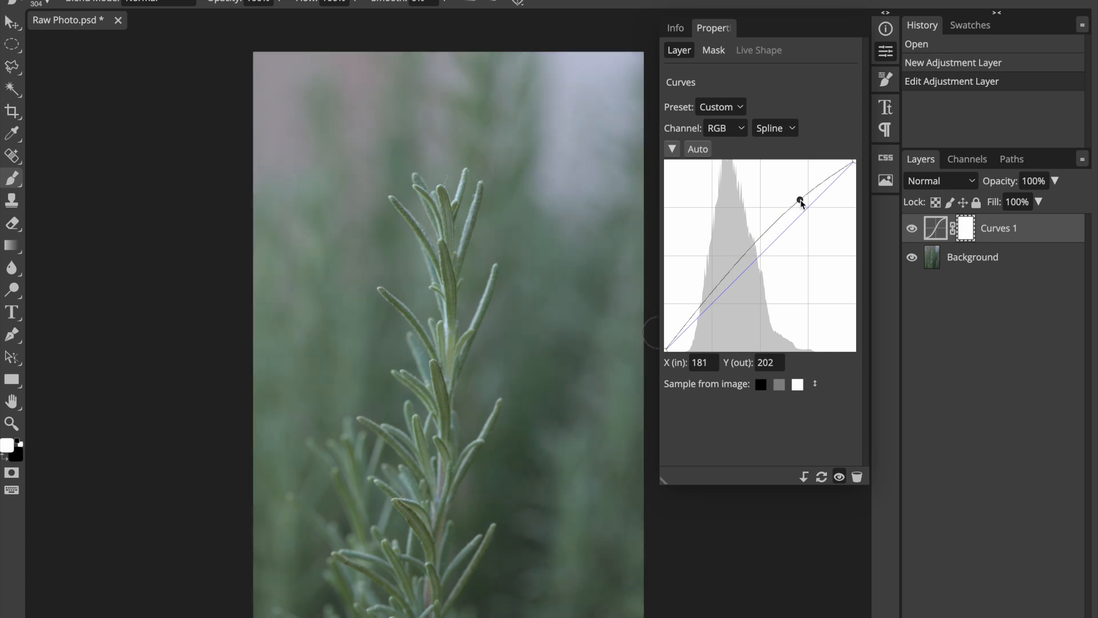
{"action": "left_click", "coordinate": [710, 293]}
{"action": "left_click_drag", "start_coordinate": [712, 295], "coordinate": [715, 299]}
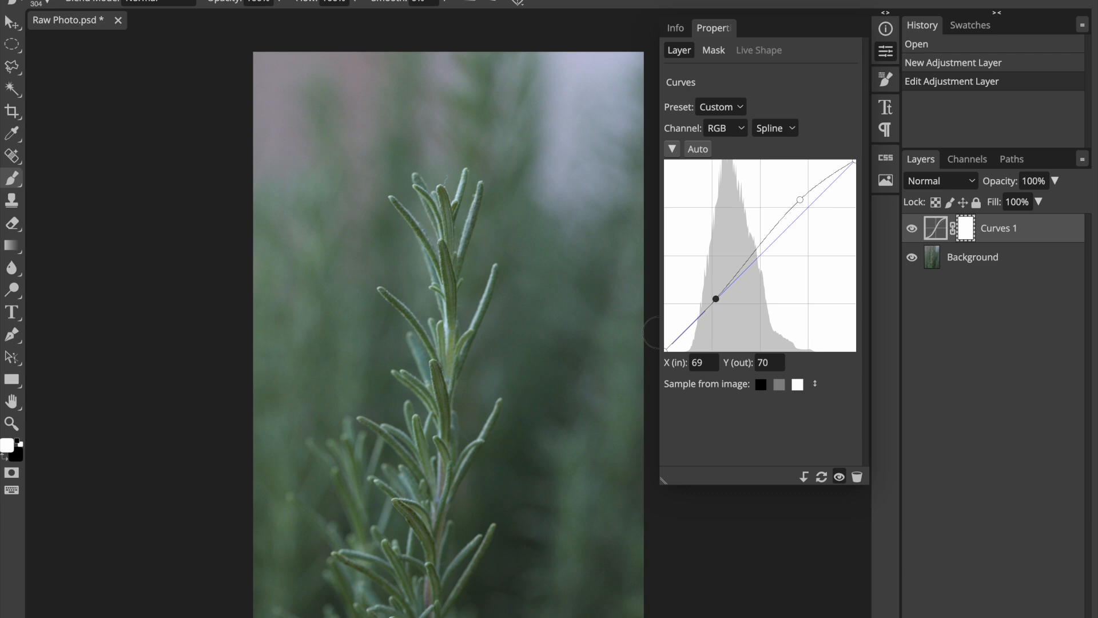
- Add a Hue/Saturation adjustment layer and set the Master range's saturation to 20
{"action": "left_click", "coordinate": [995, 616]}
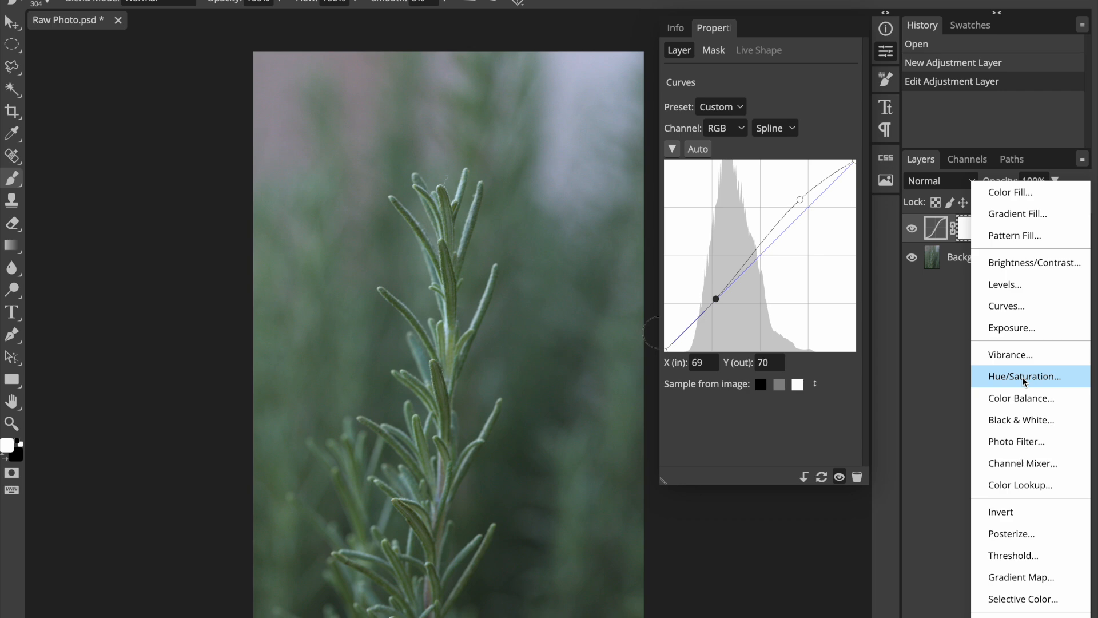
{"action": "left_click", "coordinate": [1050, 380]}
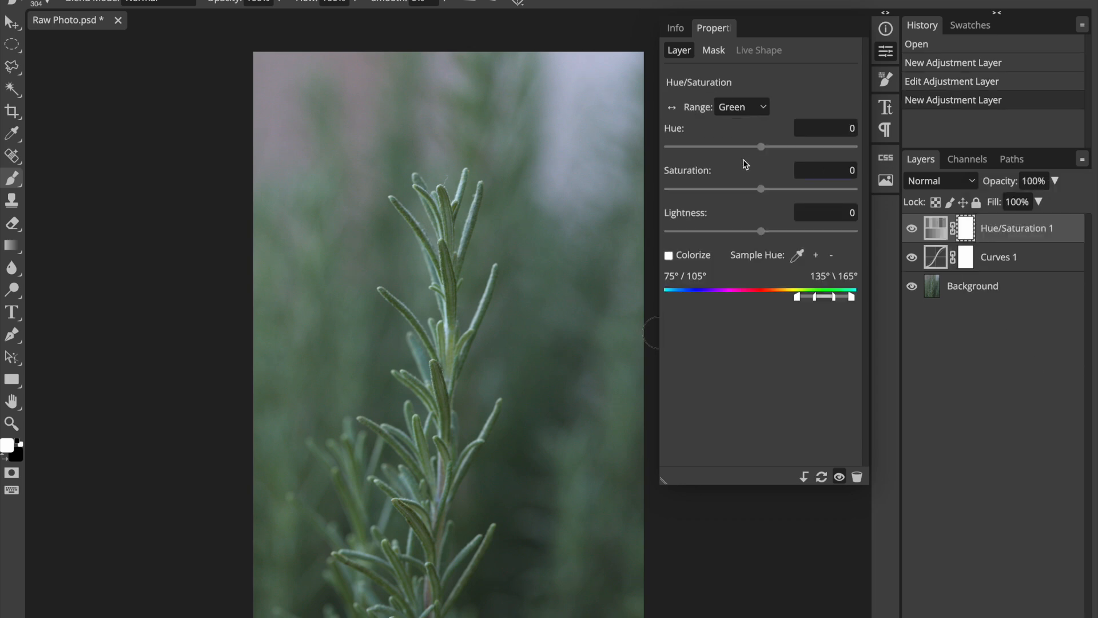
{"action": "left_click", "coordinate": [738, 109]}
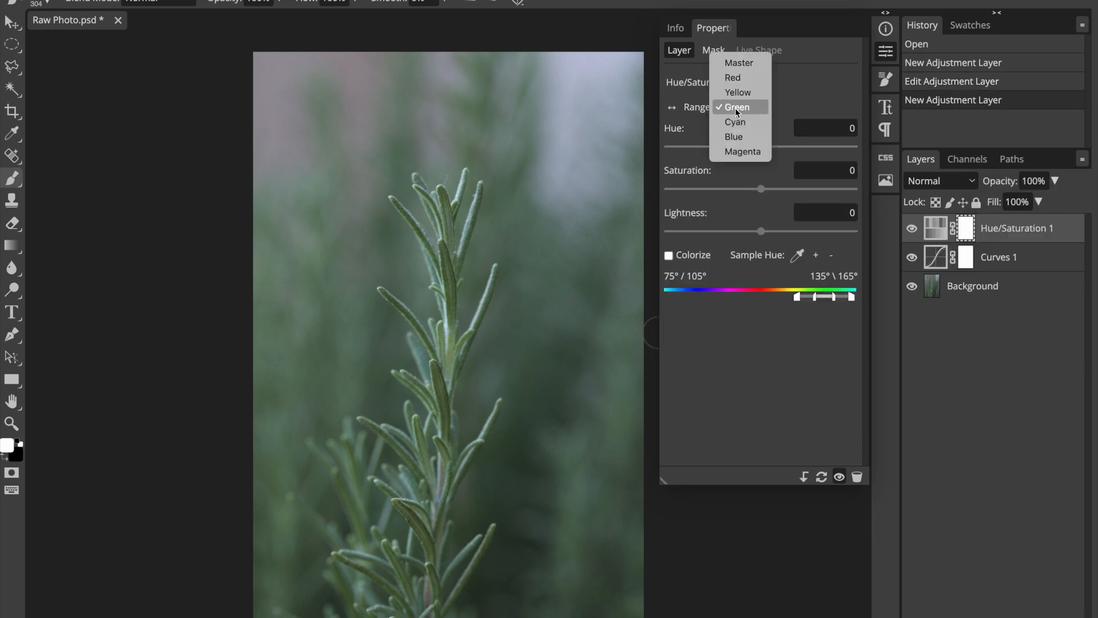
{"action": "left_click", "coordinate": [747, 70]}
{"action": "left_click_drag", "start_coordinate": [763, 195], "coordinate": [791, 195]}
{"action": "left_click", "coordinate": [840, 171]}
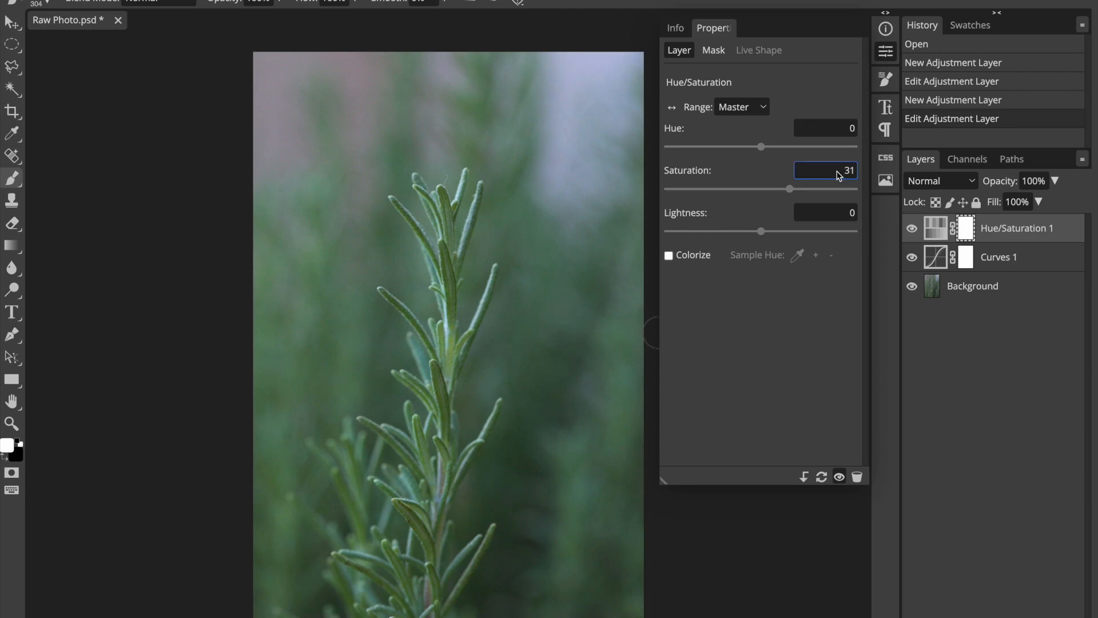
{"action": "double_click", "coordinate": [840, 174]}
{"action": "type", "text": "20"}
{"action": "key", "text": "Return"}
- Set the Green range's saturation to 20 in the Hue/Saturation adjustment
{"action": "left_click", "coordinate": [738, 107]}
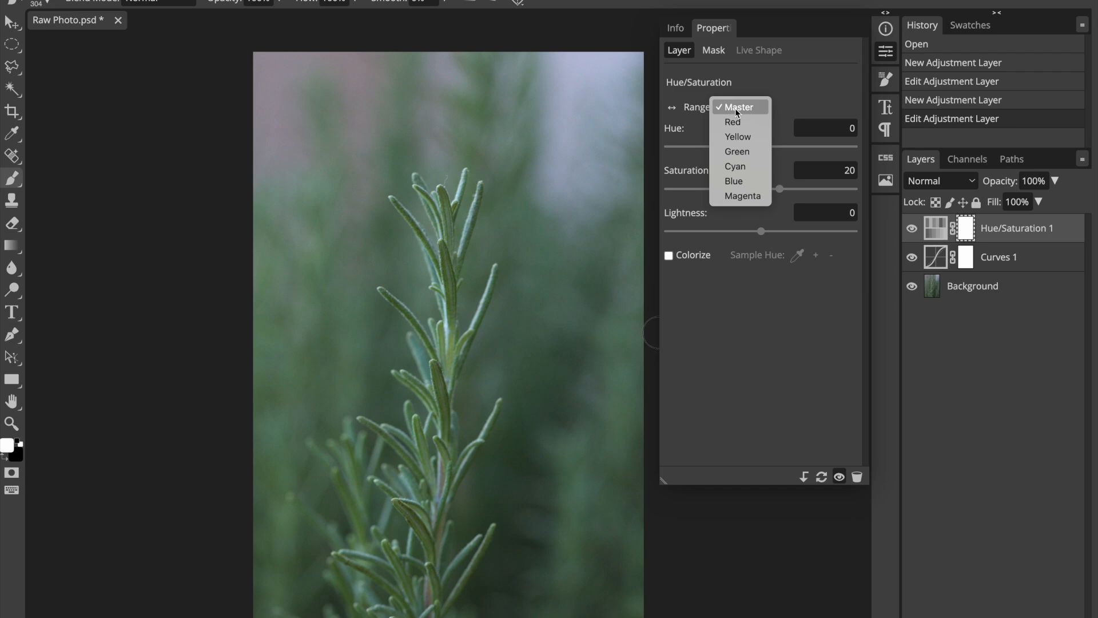
{"action": "left_click", "coordinate": [739, 151]}
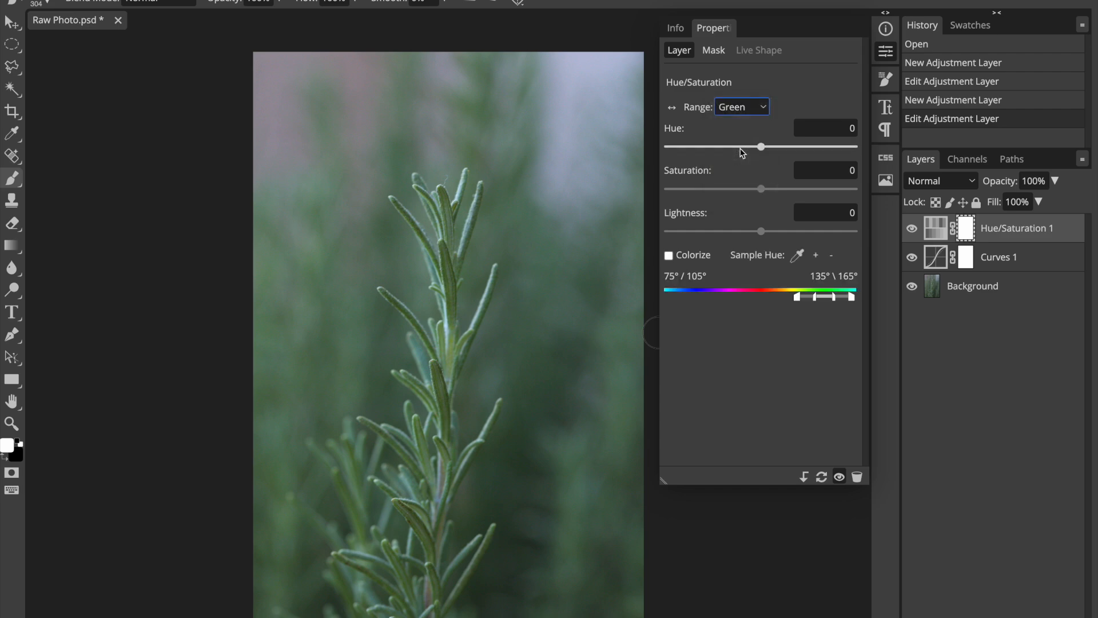
{"action": "left_click", "coordinate": [843, 175]}
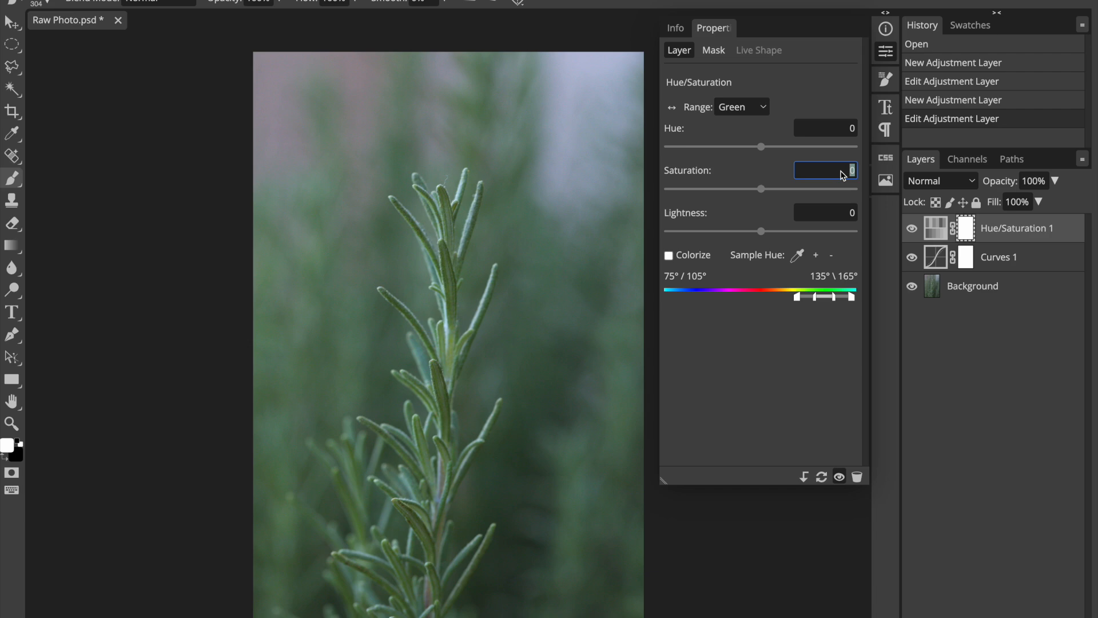
{"action": "type", "text": "20"}
{"action": "key", "text": "Return"}
- Compare the photo with and without the Hue/Saturation and Curves layers, and close the adjustment properties
{"action": "left_click", "coordinate": [911, 228]}
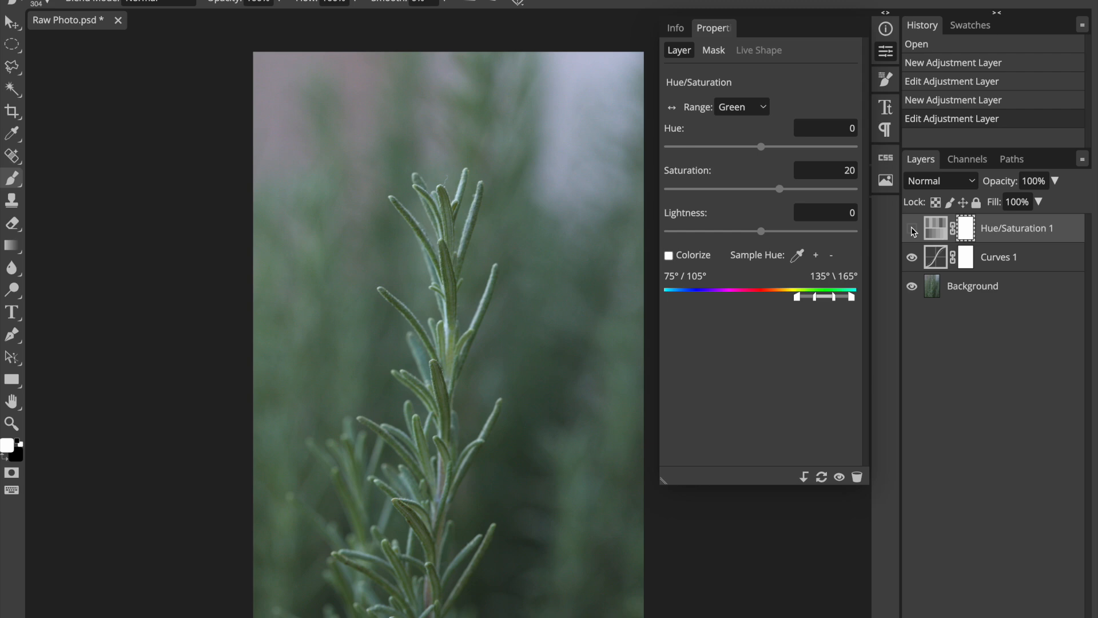
{"action": "left_click", "coordinate": [912, 230]}
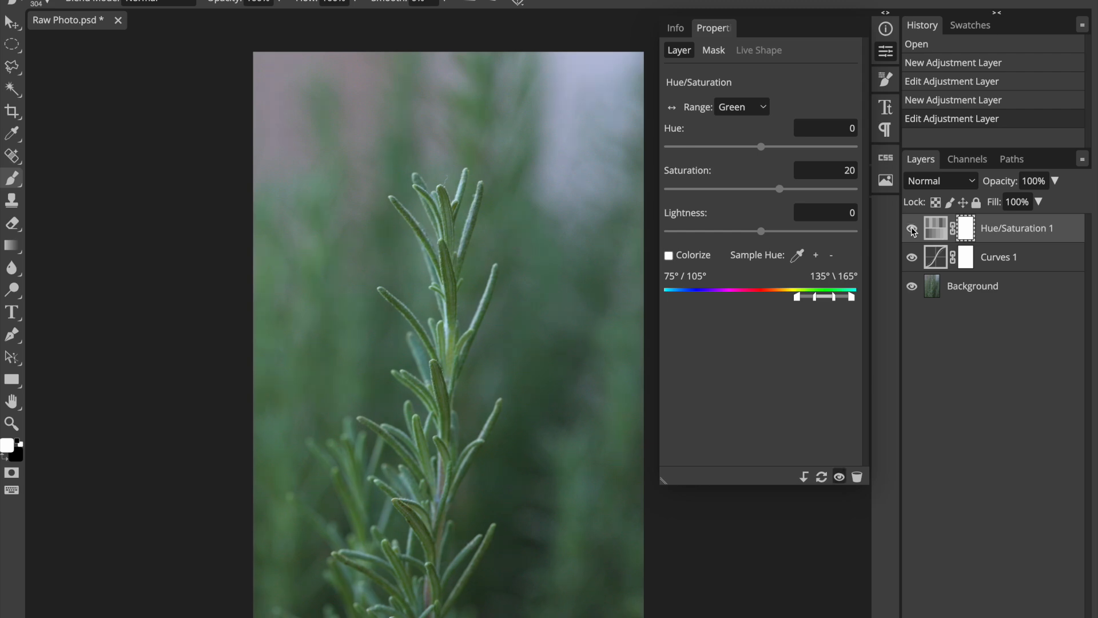
{"action": "left_click", "coordinate": [912, 259]}
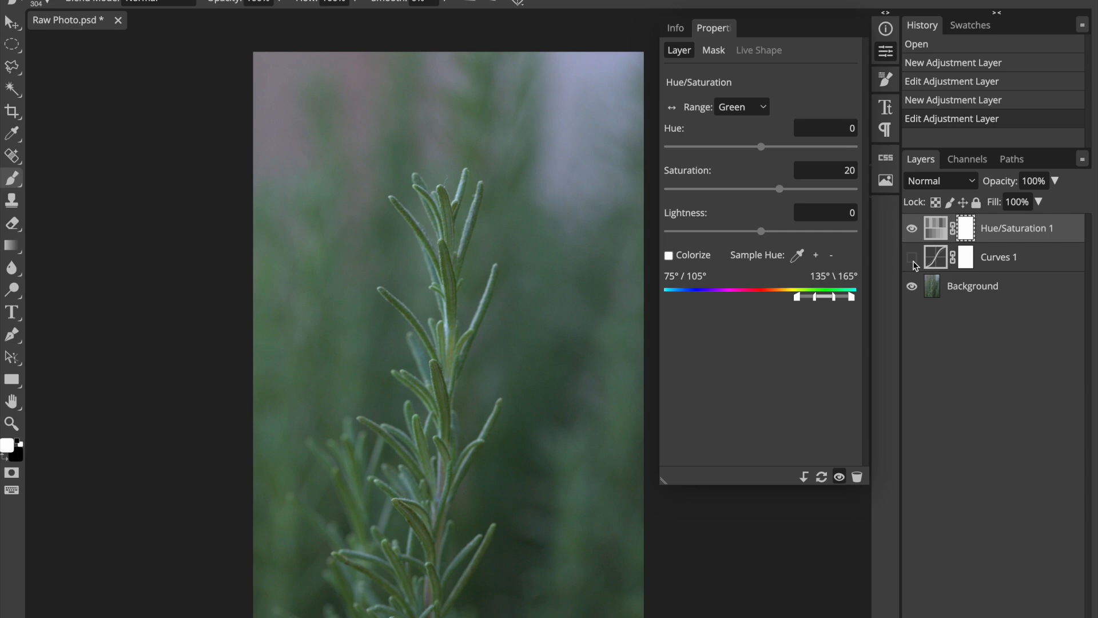
{"action": "left_click", "coordinate": [913, 260]}
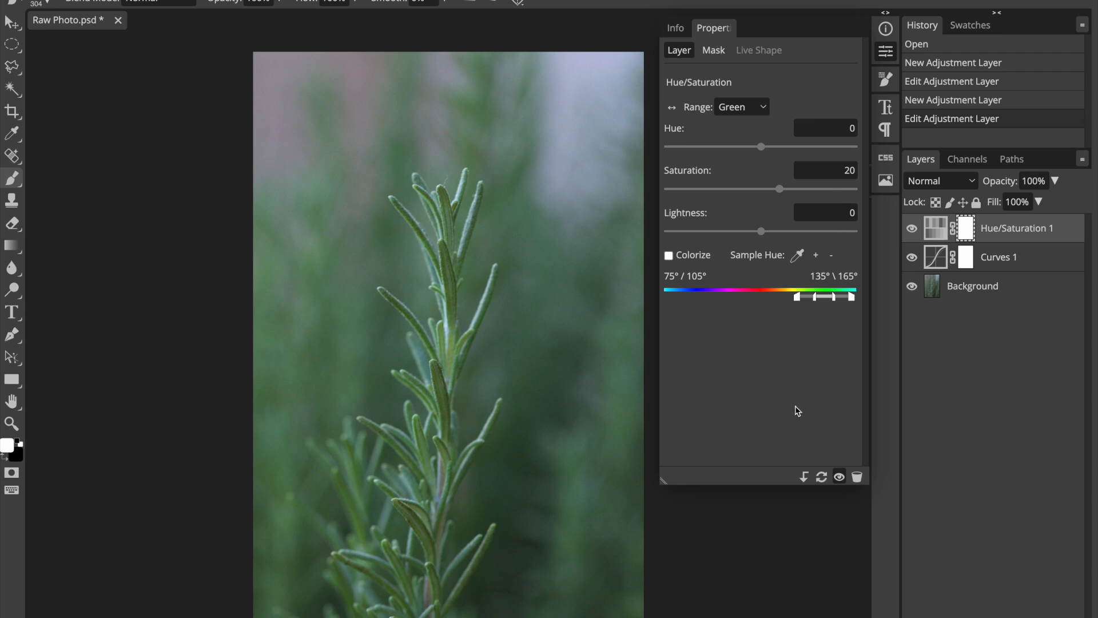
{"action": "left_click", "coordinate": [885, 58]}
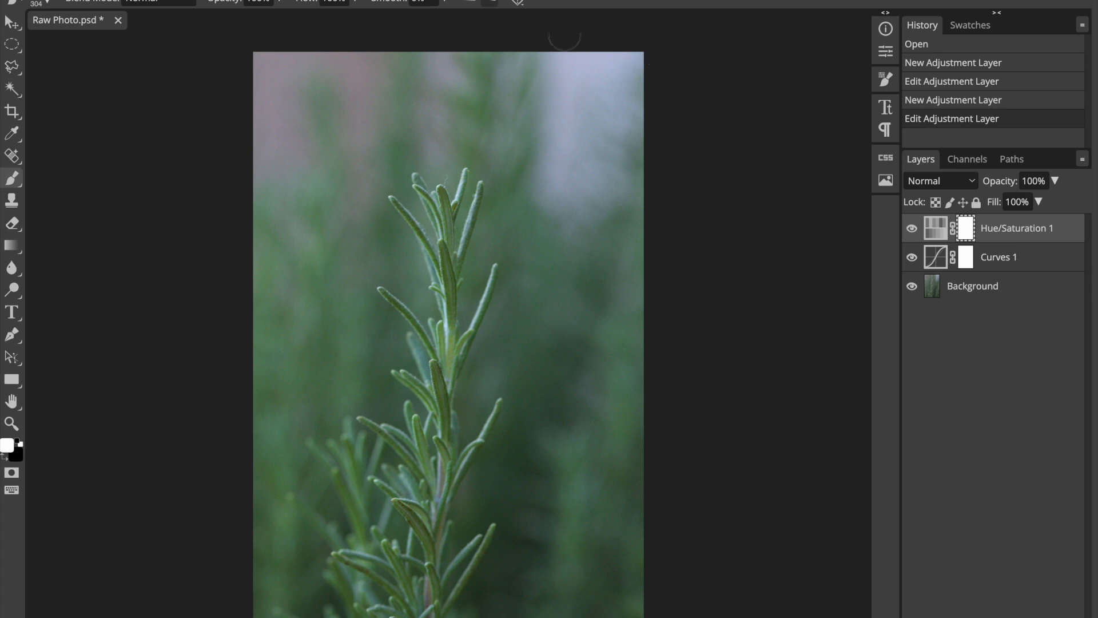
- Open the raw file Pattern2.CR3 as a new document, keeping the default raw development settings
{"action": "left_click", "coordinate": [22, 1]}
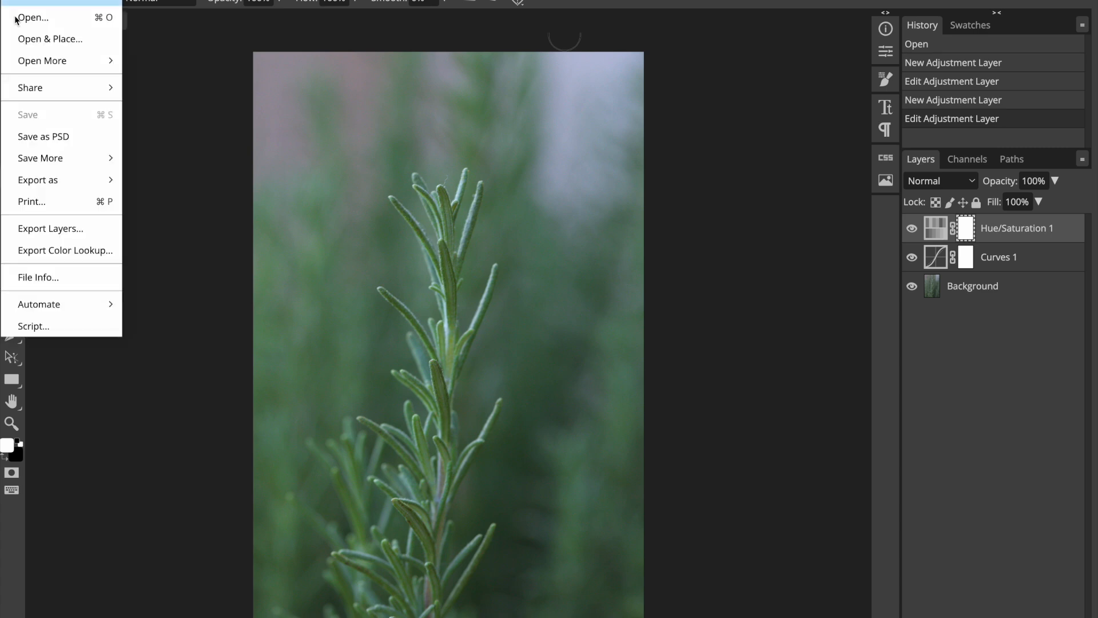
{"action": "left_click", "coordinate": [27, 39]}
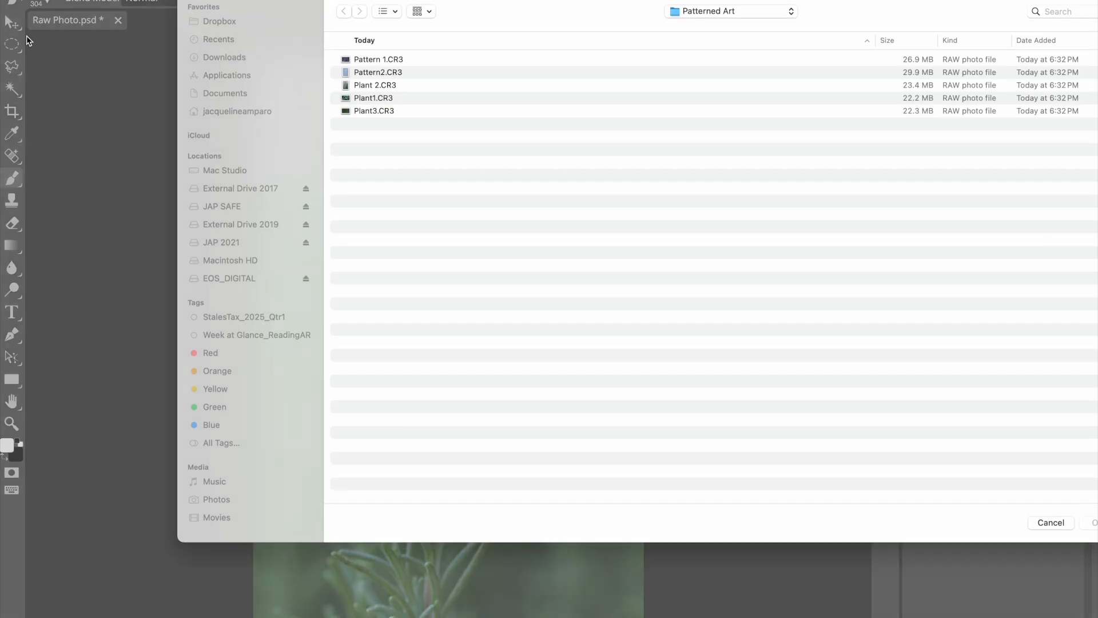
{"action": "left_click", "coordinate": [400, 76]}
{"action": "left_click", "coordinate": [1094, 529]}
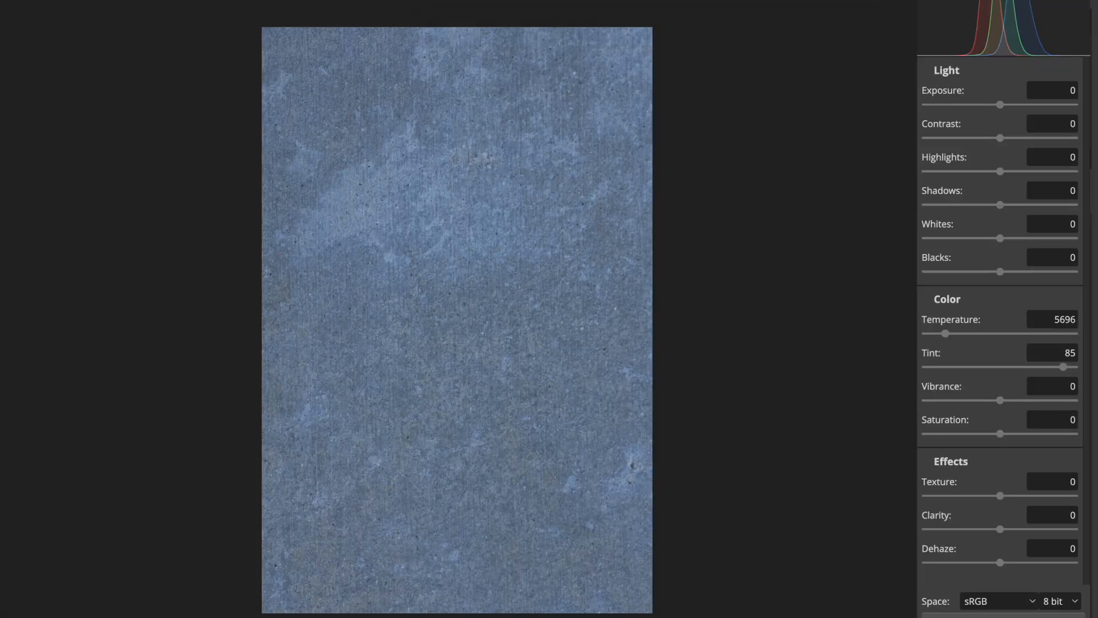
{"action": "left_click", "coordinate": [1003, 615]}
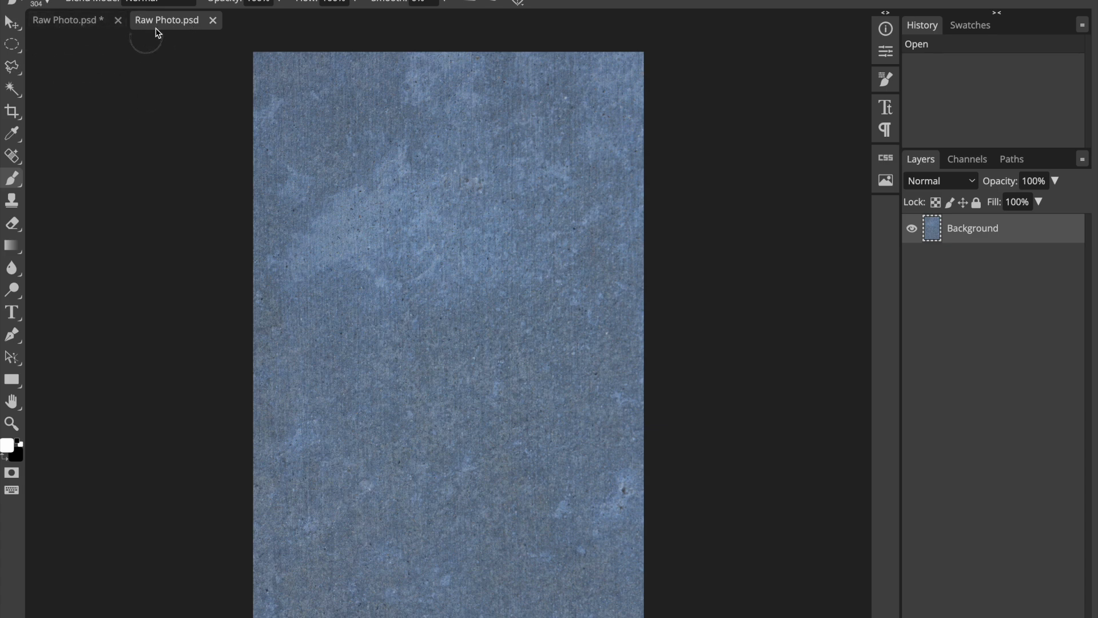
- Duplicate the blue texture layer into the plant document above the adjustment layers and set its blend mode to Overlay
{"action": "left_click", "coordinate": [67, 20]}
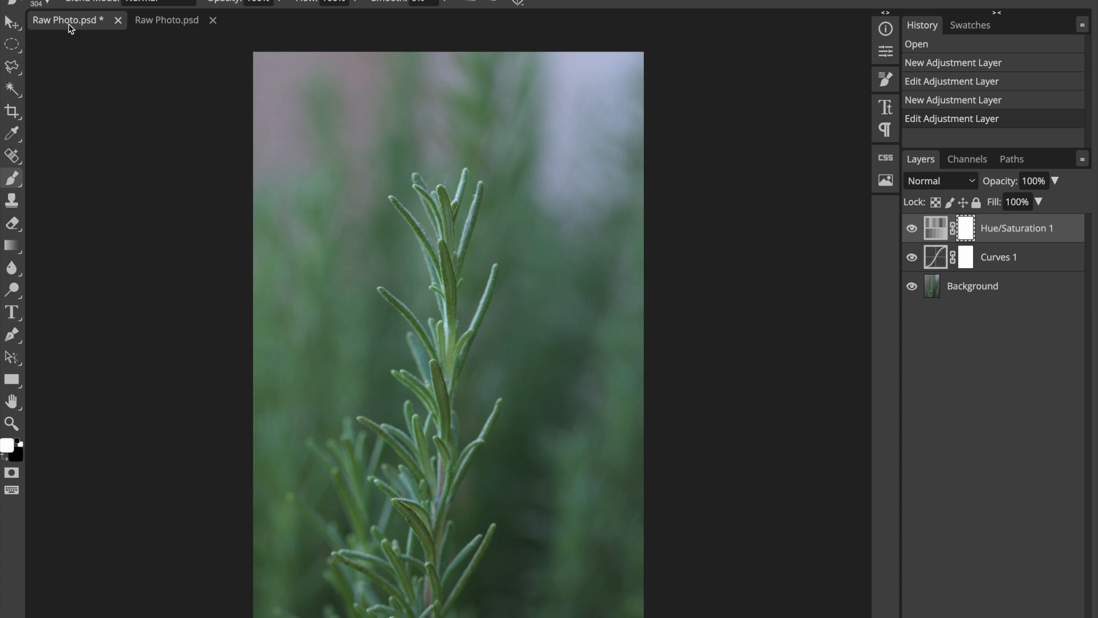
{"action": "left_click_drag", "start_coordinate": [67, 20], "coordinate": [67, 20]}
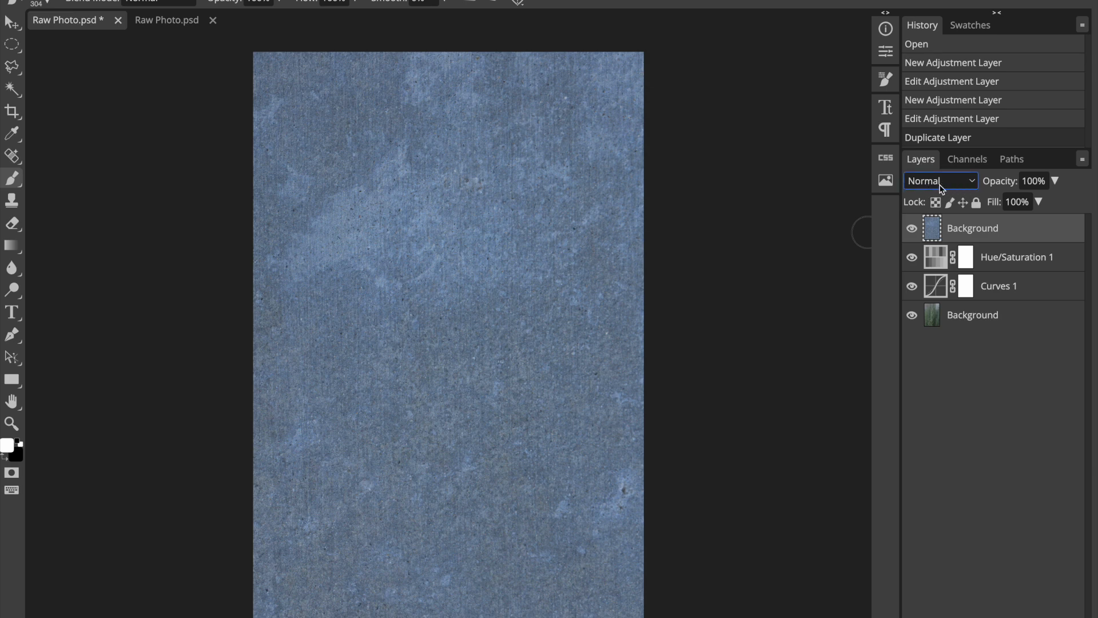
{"action": "left_click", "coordinate": [972, 184]}
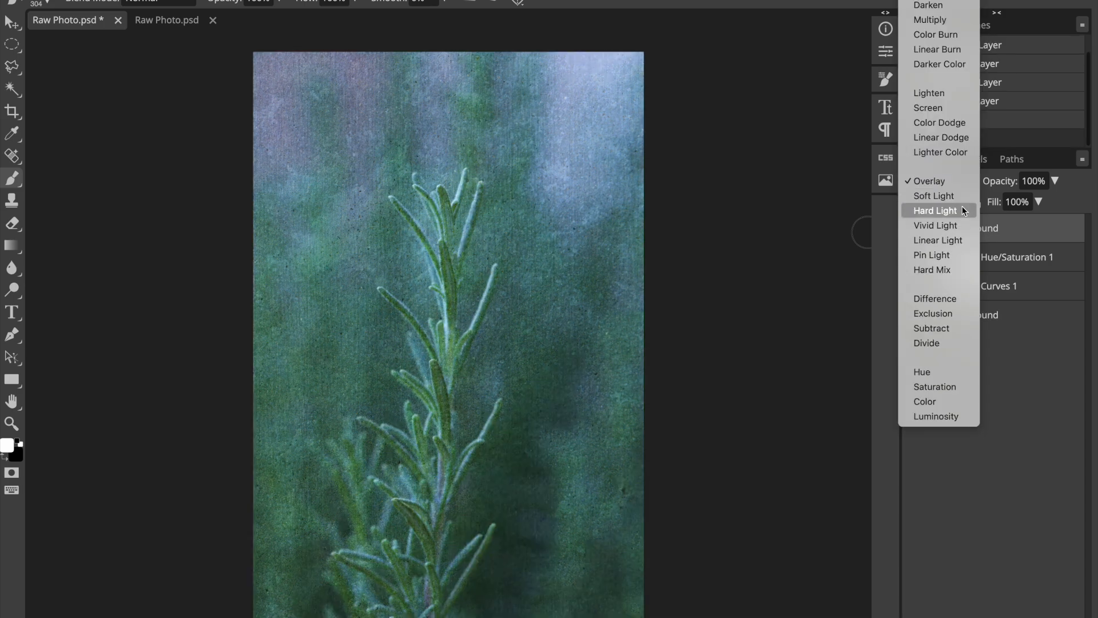
- Try the Soft Light and Hard Light blend modes on the texture layer and settle on Vivid Light
{"action": "key", "text": "Escape"}
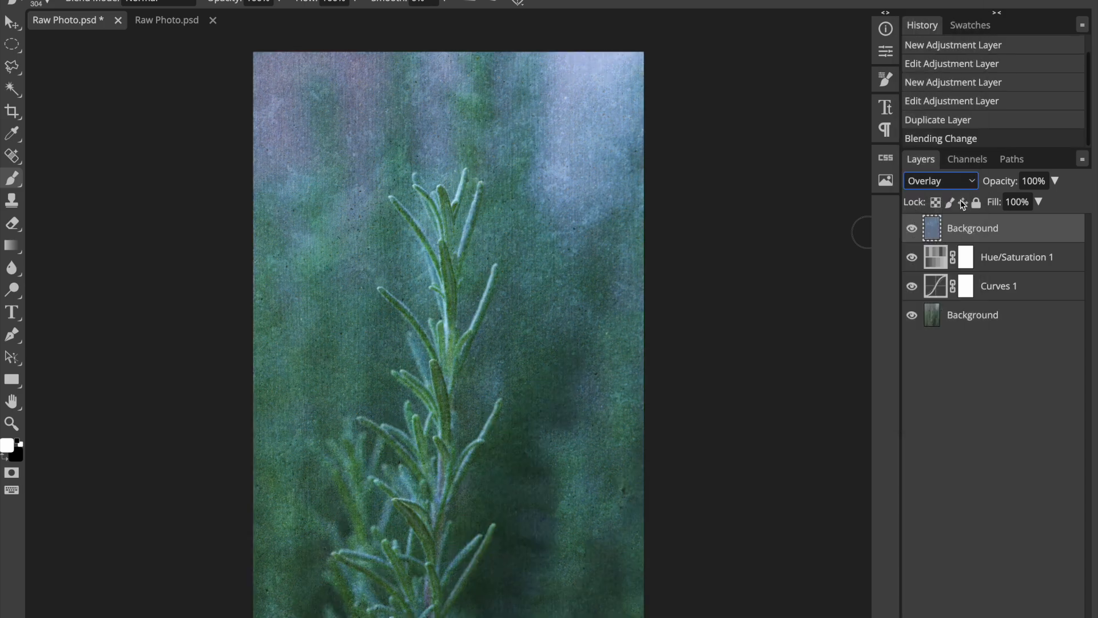
{"action": "key", "text": "shift+plus"}
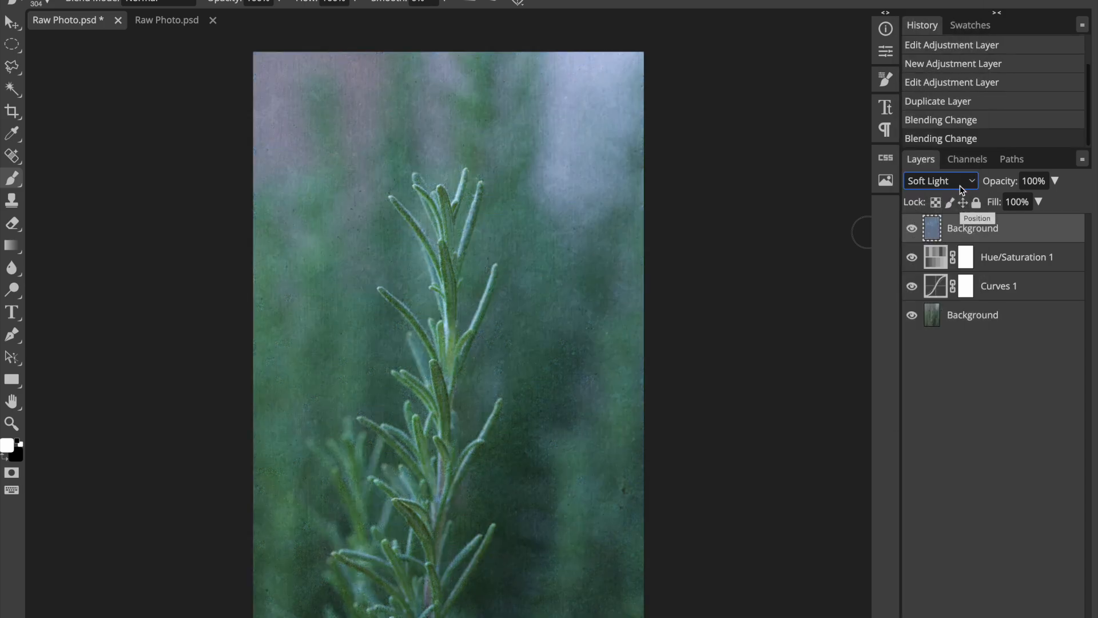
{"action": "left_click", "coordinate": [960, 182]}
{"action": "left_click", "coordinate": [962, 181]}
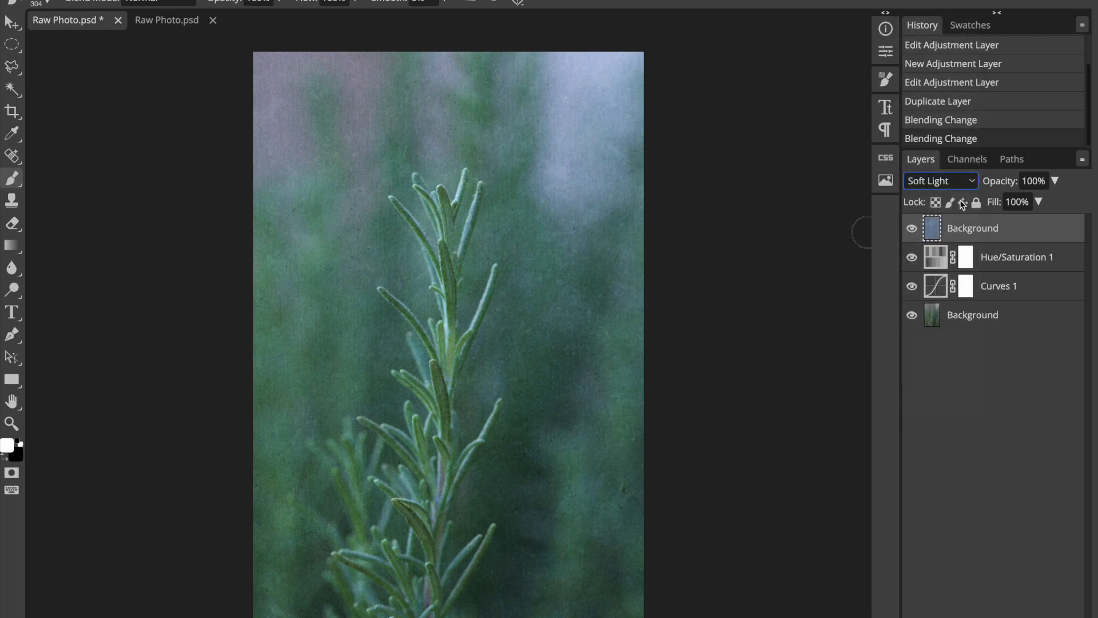
{"action": "key", "text": "shift+plus"}
{"action": "left_click", "coordinate": [962, 182]}
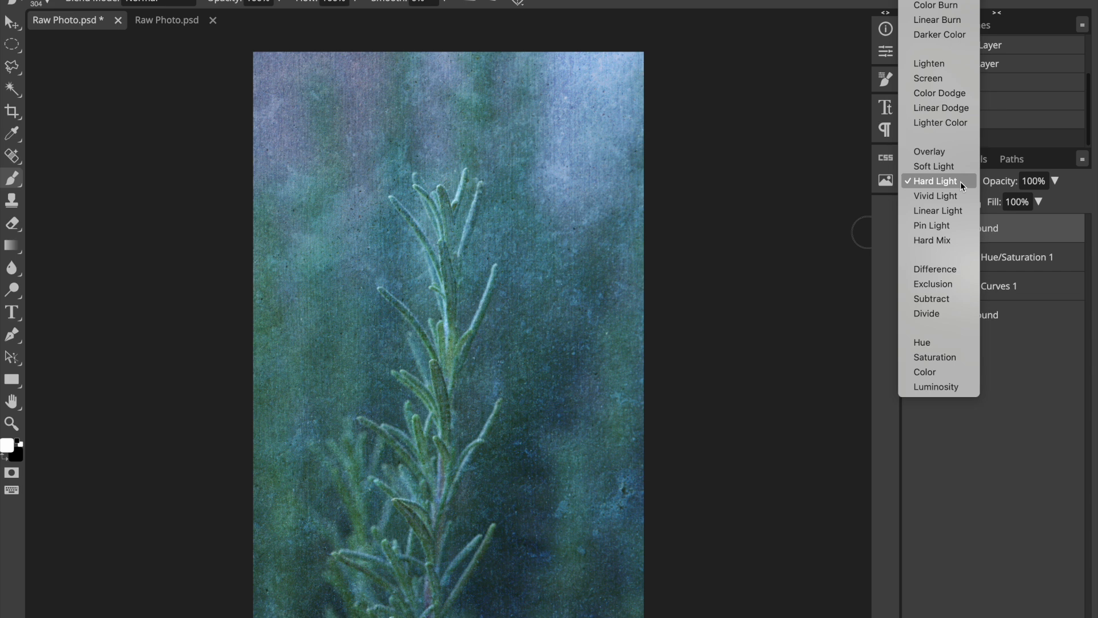
{"action": "left_click", "coordinate": [962, 196]}
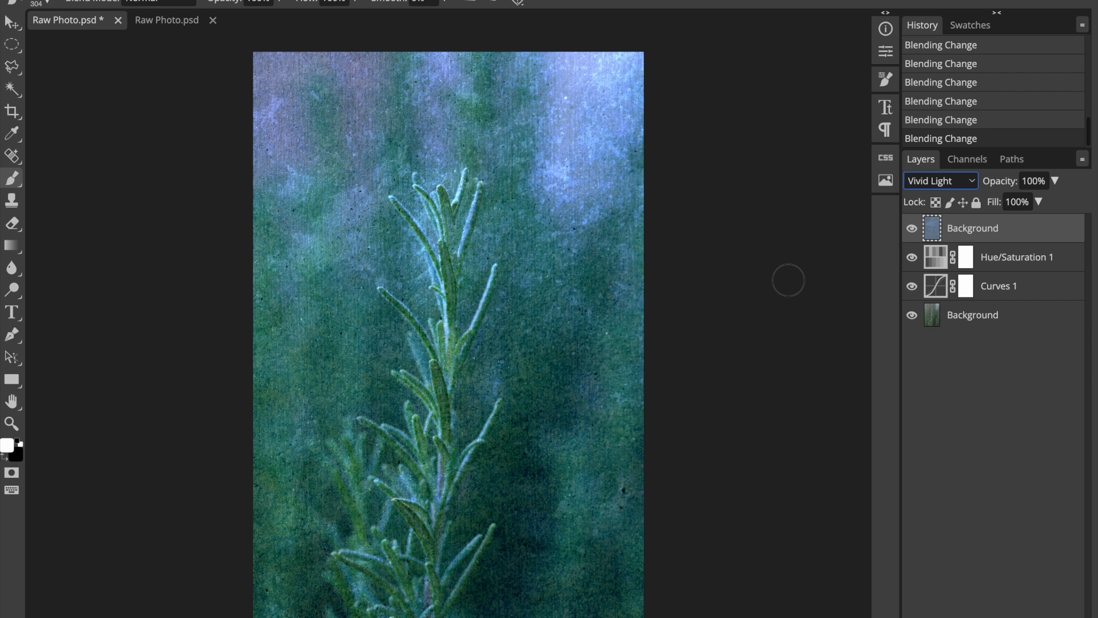
- Add a raster mask to the texture layer and paint a short vertical black stroke with a 207 px brush right of the stem
{"action": "left_click", "coordinate": [974, 616]}
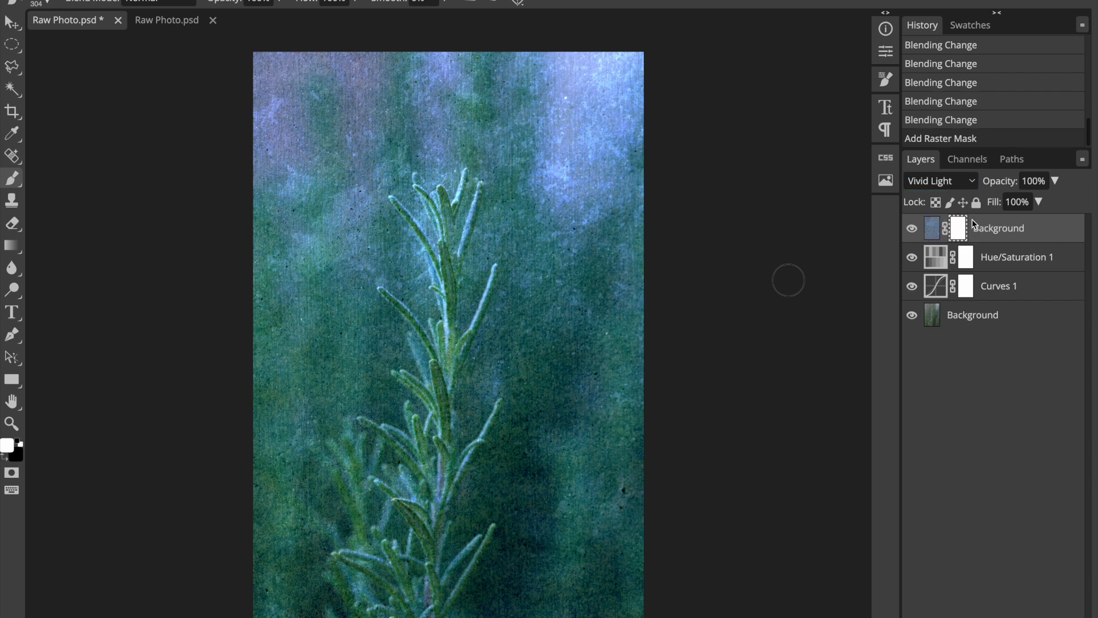
{"action": "key", "text": "x"}
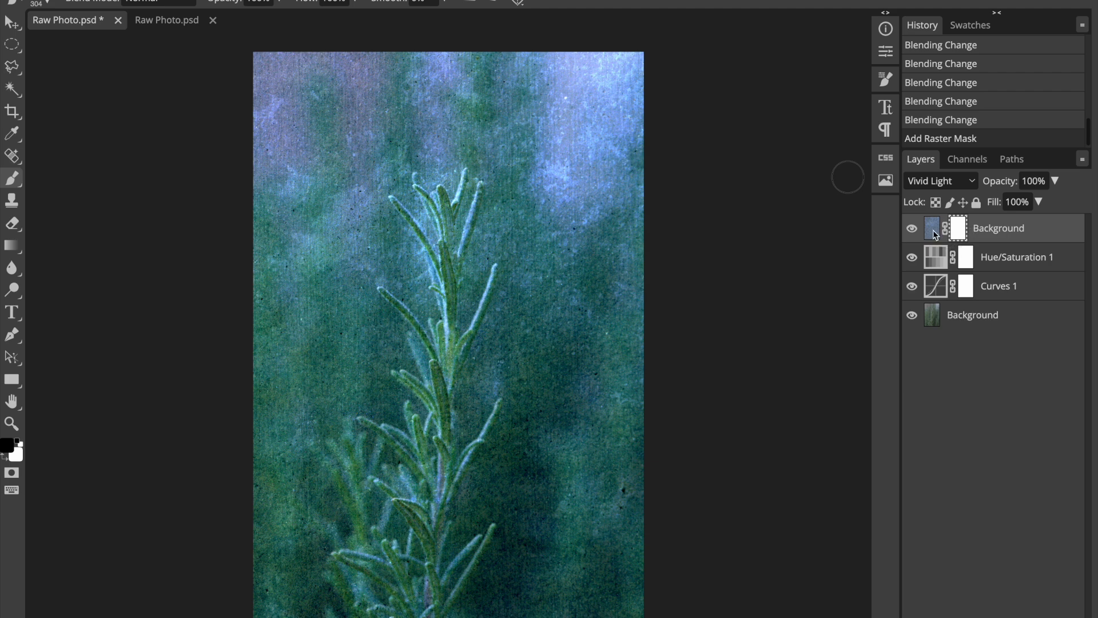
{"action": "left_click", "coordinate": [46, 2]}
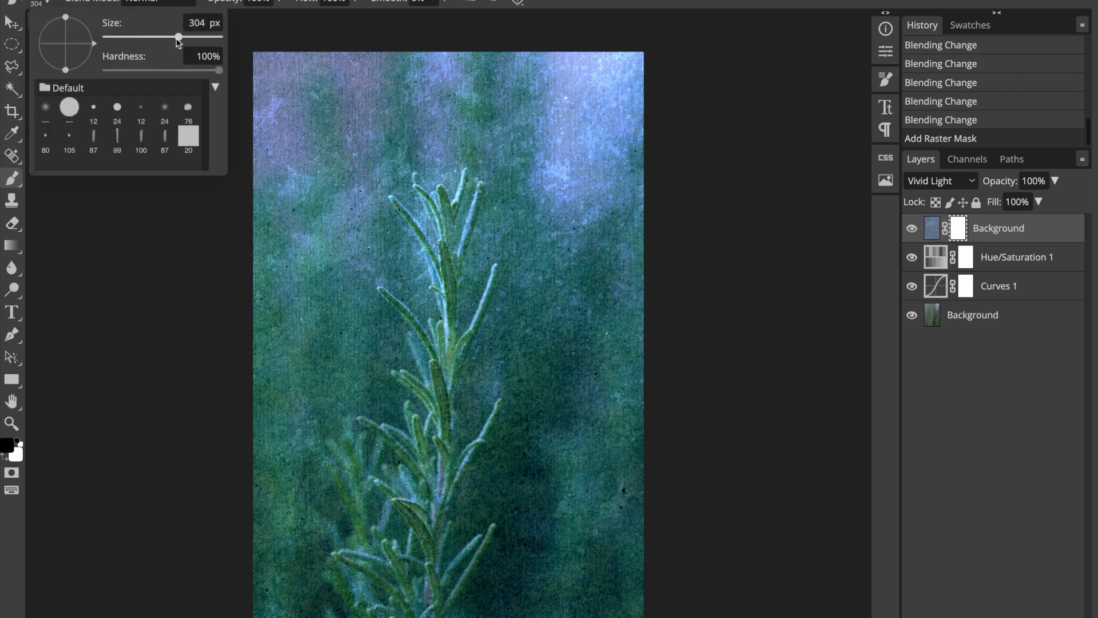
{"action": "mouse_move", "coordinate": [178, 41]}
{"action": "left_mouse_down"}
{"action": "mouse_move", "coordinate": [153, 42]}
{"action": "mouse_move", "coordinate": [170, 42]}
{"action": "left_mouse_up"}
{"action": "left_click_drag", "start_coordinate": [538, 331], "coordinate": [537, 380]}
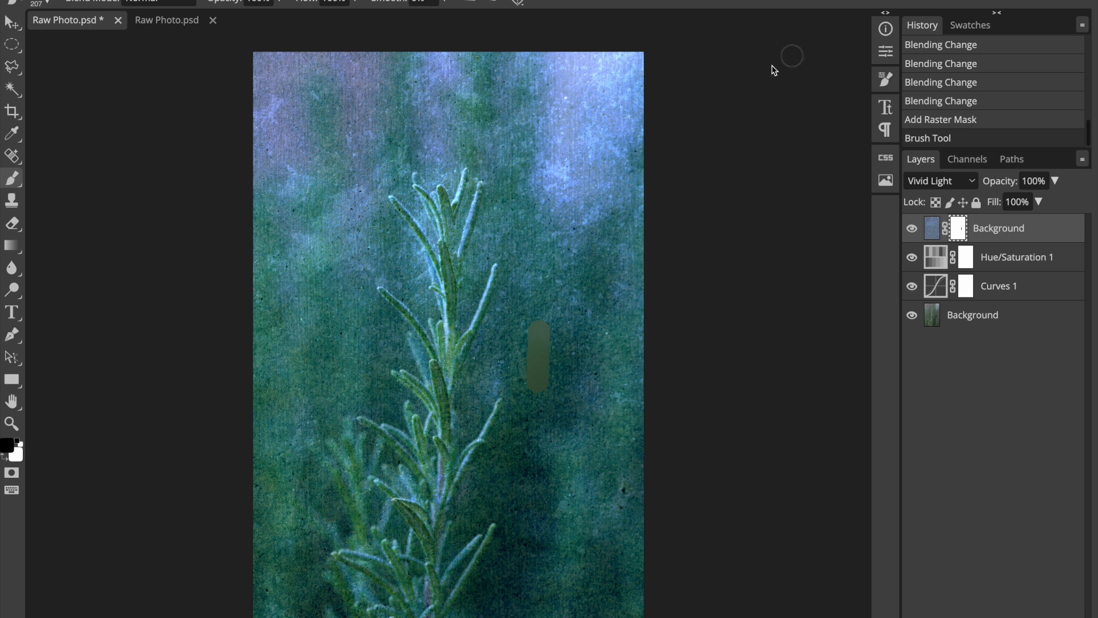
- Set the brush opacity to 50% and paint a second vertical stroke on the mask, just right of the first one
{"action": "left_click", "coordinate": [280, 3]}
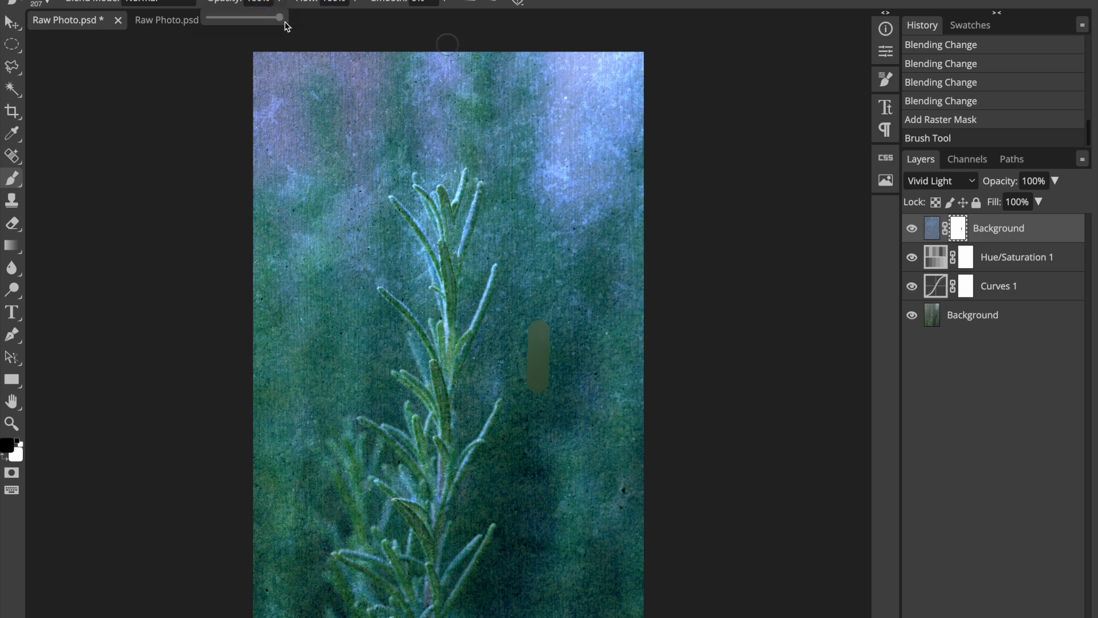
{"action": "left_click", "coordinate": [253, 2]}
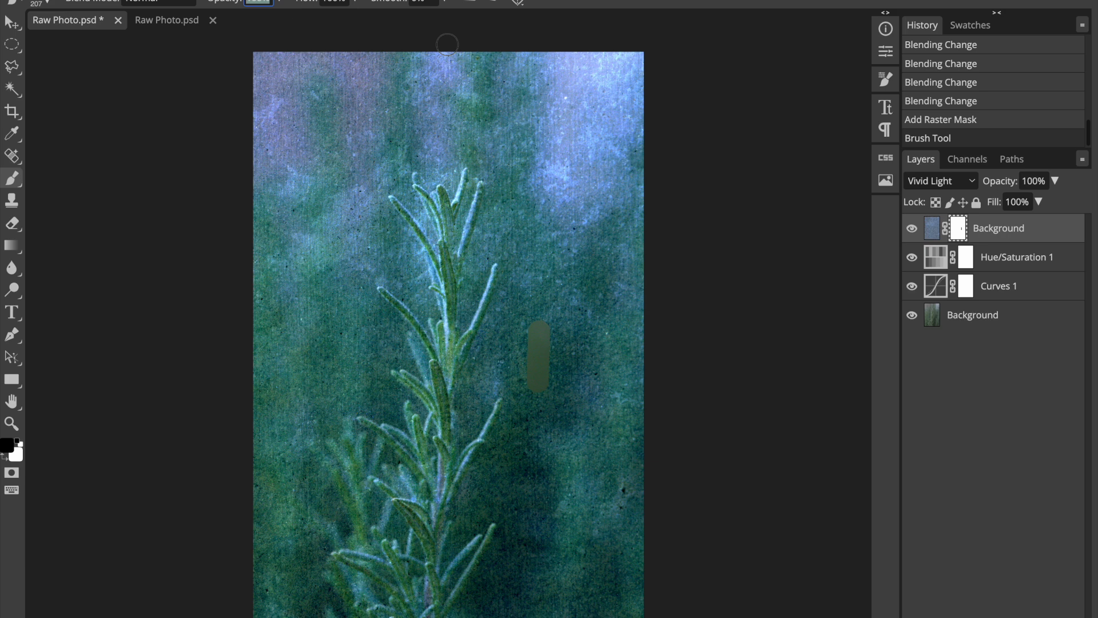
{"action": "type", "text": "50"}
{"action": "key", "text": "Return"}
{"action": "left_click", "coordinate": [575, 331]}
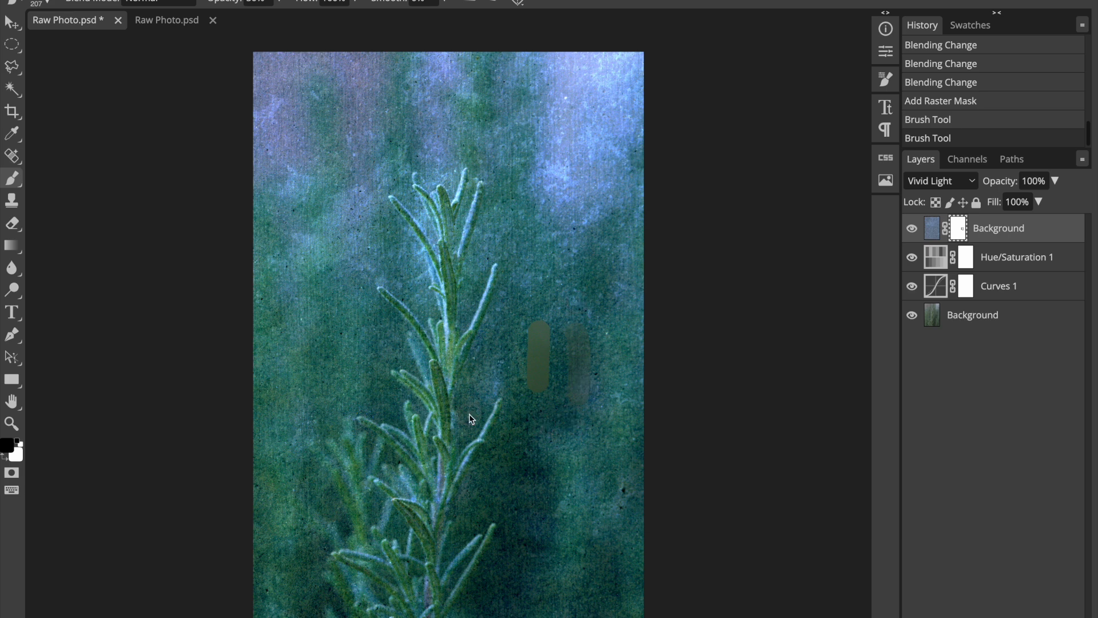
- Paint black at 50% brush opacity on the texture layer's mask over the plant's central leaves and stem to reduce the texture there
{"action": "left_click_drag", "start_coordinate": [440, 397], "coordinate": [444, 441]}
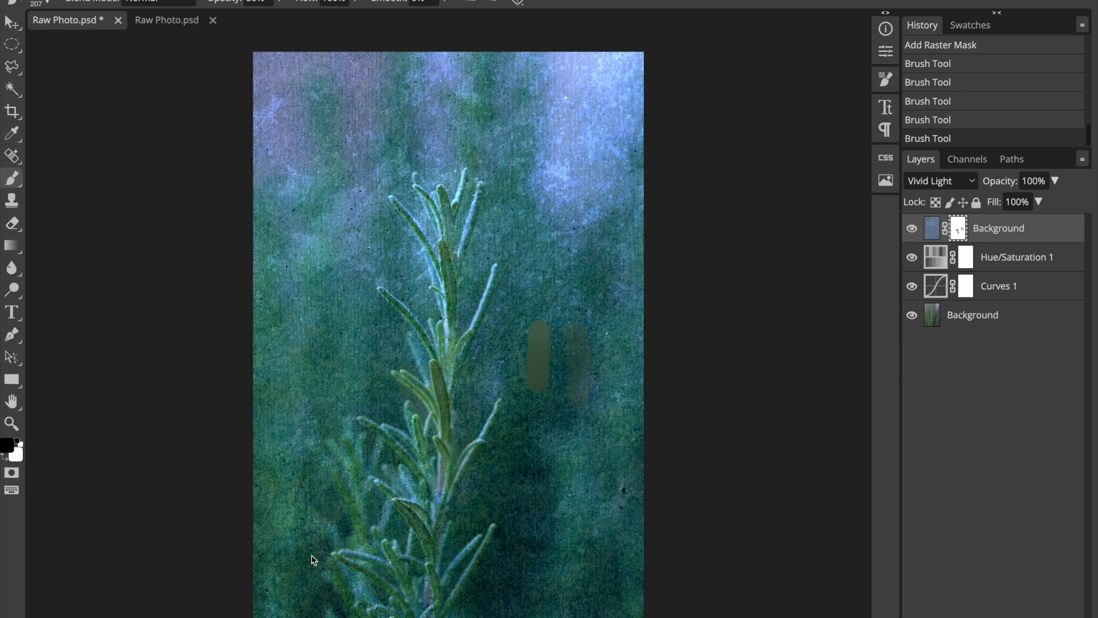
{"action": "left_click_drag", "start_coordinate": [451, 328], "coordinate": [451, 340]}
- Paint white at 100% brush opacity on the mask over the two test strokes beside the stem to restore the texture
{"action": "key", "text": "x"}
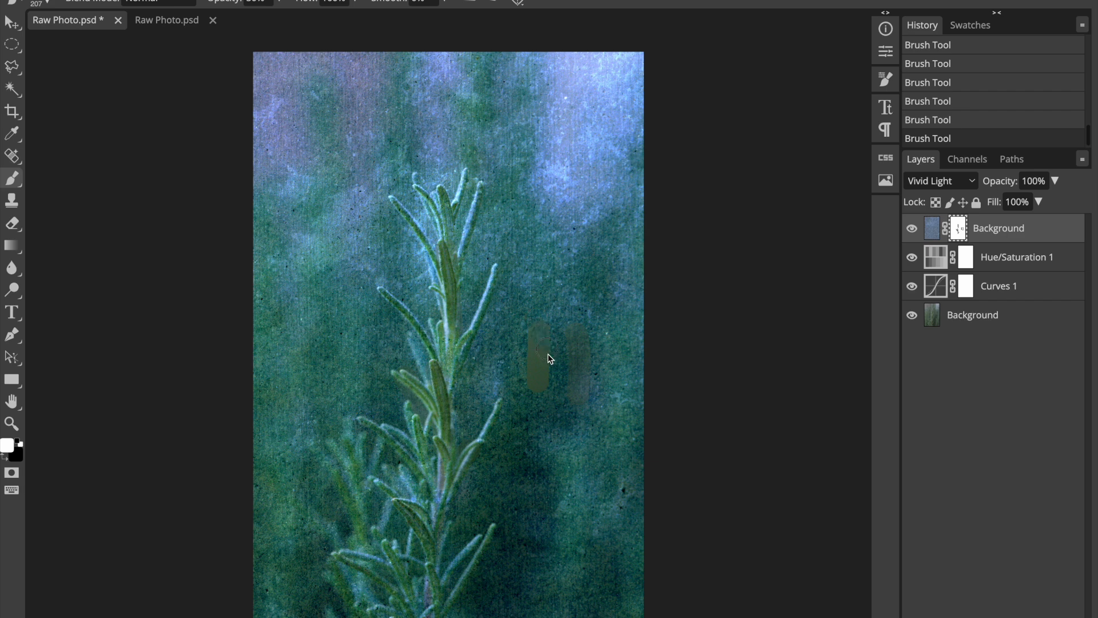
{"action": "left_click", "coordinate": [279, 3]}
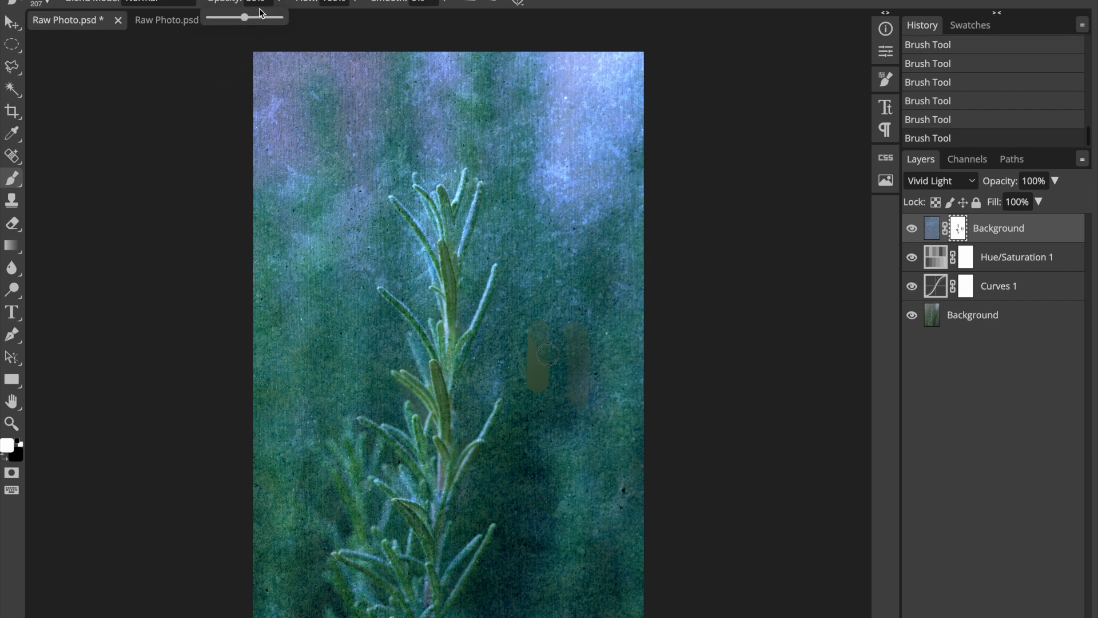
{"action": "left_click_drag", "start_coordinate": [245, 18], "coordinate": [287, 21]}
{"action": "left_click", "coordinate": [581, 390]}
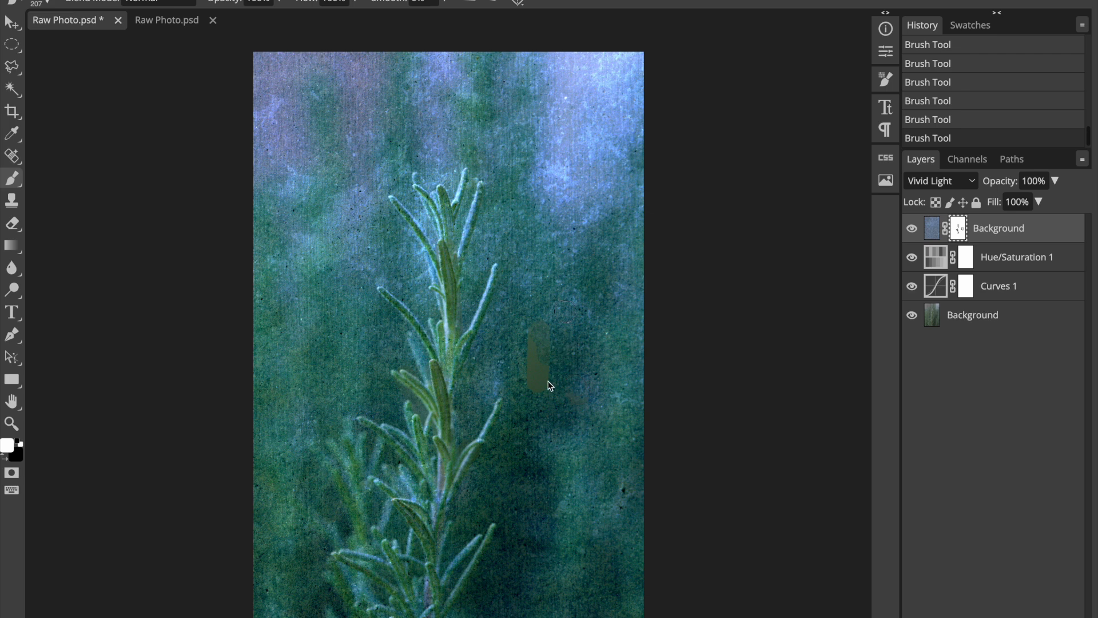
{"action": "mouse_move", "coordinate": [543, 390]}
{"action": "left_mouse_down"}
{"action": "mouse_move", "coordinate": [535, 316]}
{"action": "mouse_move", "coordinate": [531, 380]}
{"action": "left_mouse_up"}
- Export the image as a JPG, naming the file with the creator's name followed by _PatternPlants, and save it
{"action": "left_click", "coordinate": [10, 0]}
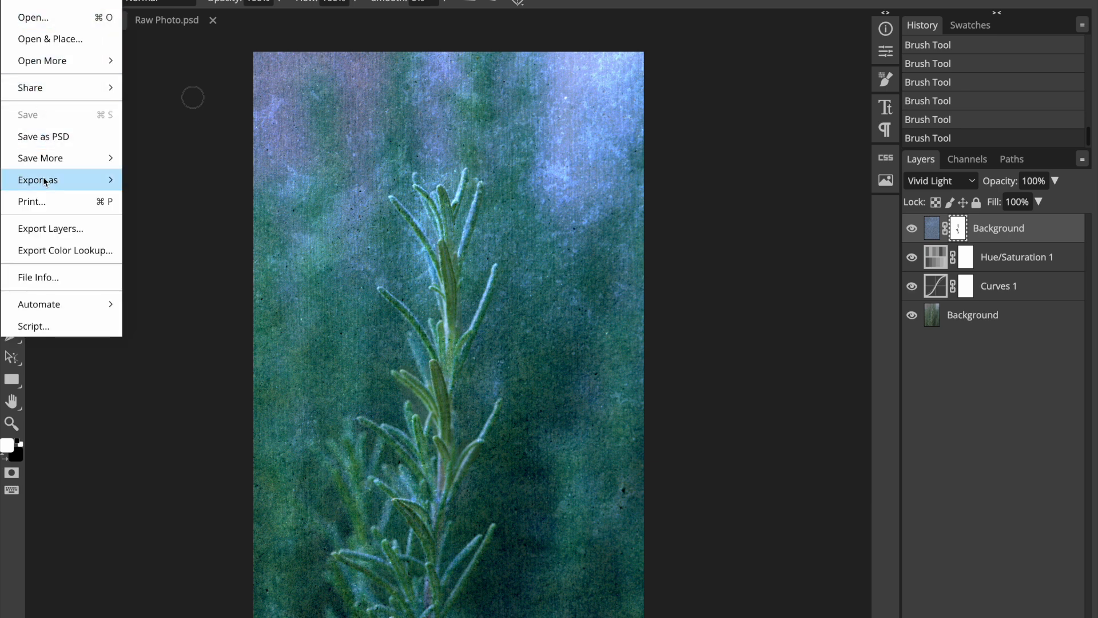
{"action": "mouse_move", "coordinate": [54, 180]}
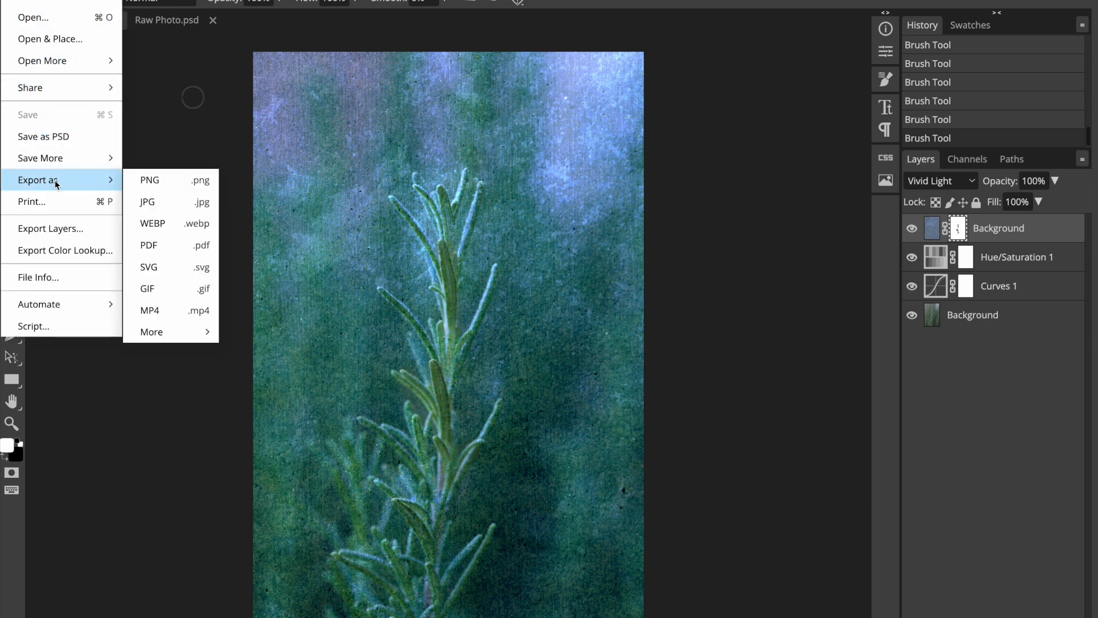
{"action": "left_click", "coordinate": [179, 201]}
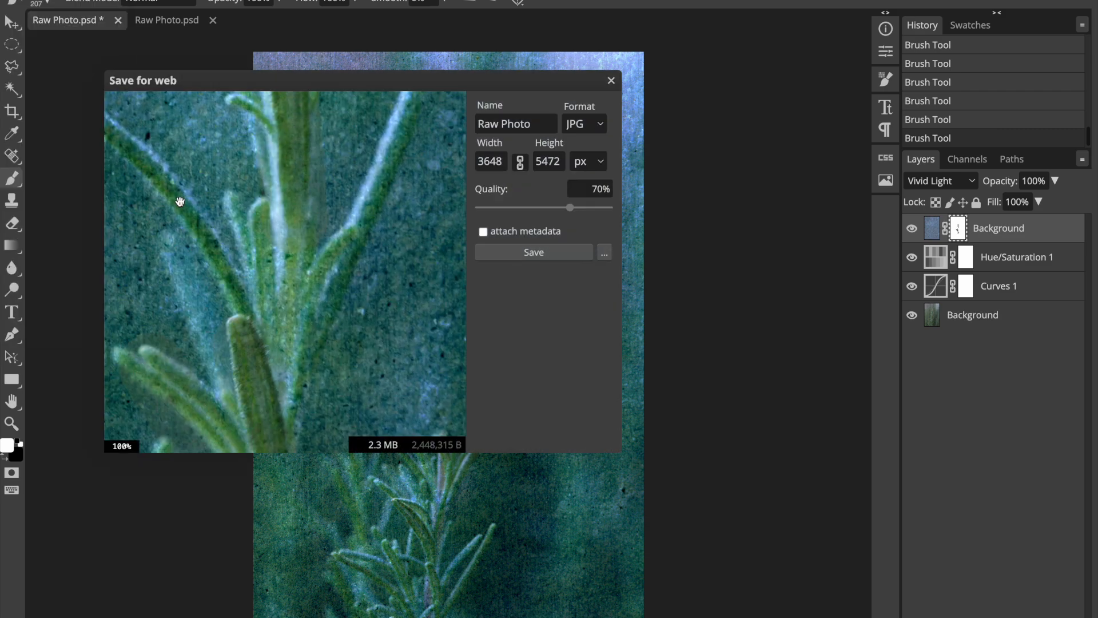
{"action": "left_click", "coordinate": [486, 122]}
{"action": "triple_click", "coordinate": [506, 123]}
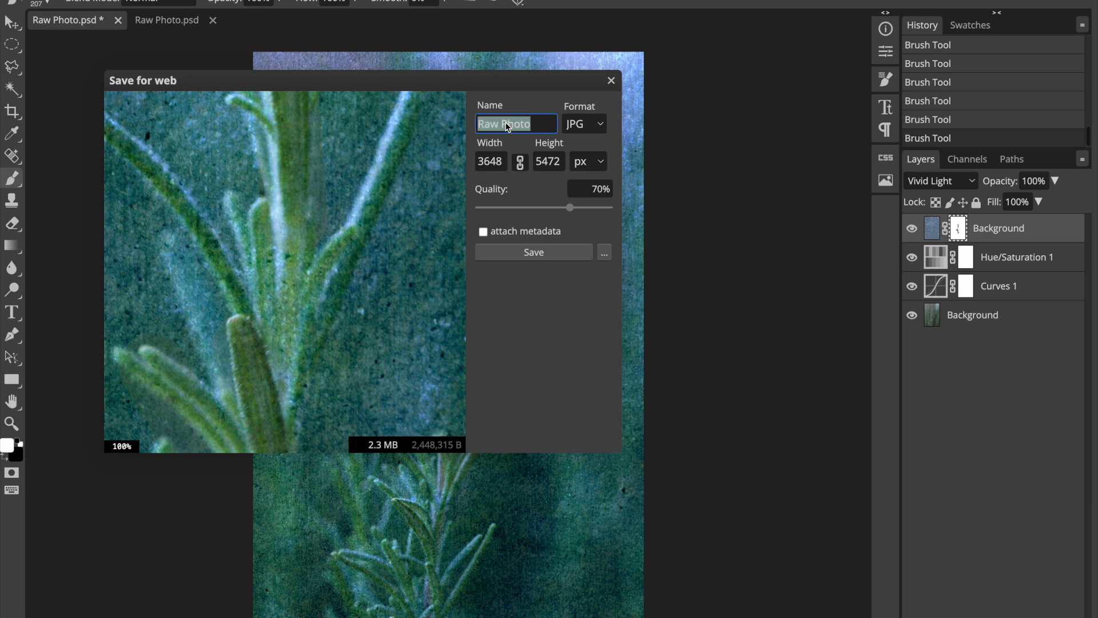
{"action": "type", "text": "Amp"}
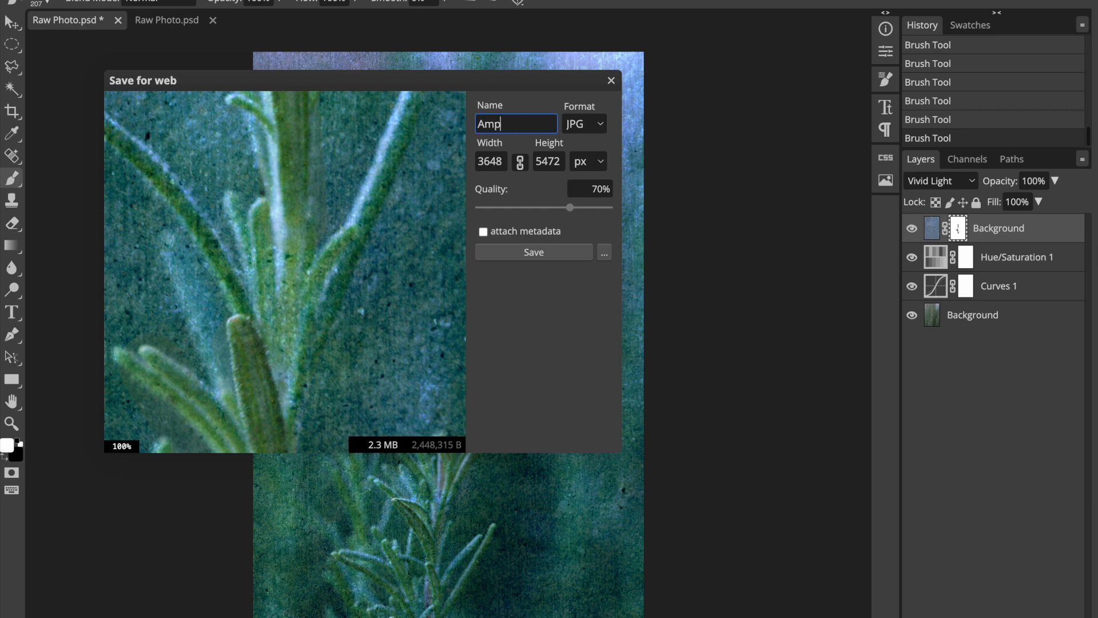
{"action": "type", "text": "aro_P"}
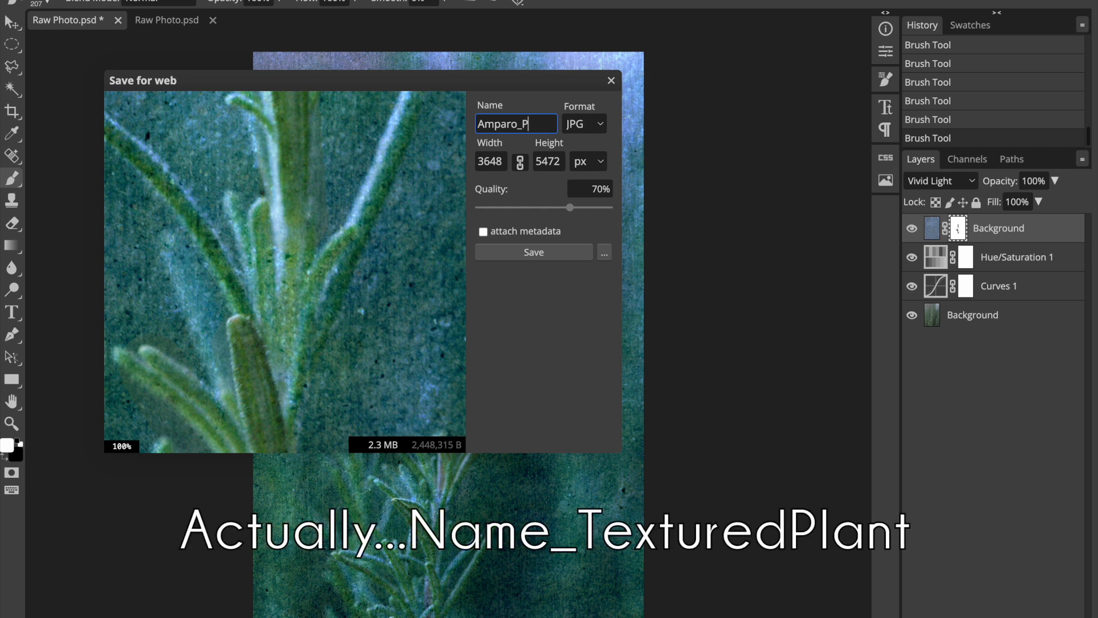
{"action": "type", "text": "atternPlants"}
{"action": "left_click", "coordinate": [534, 252]}
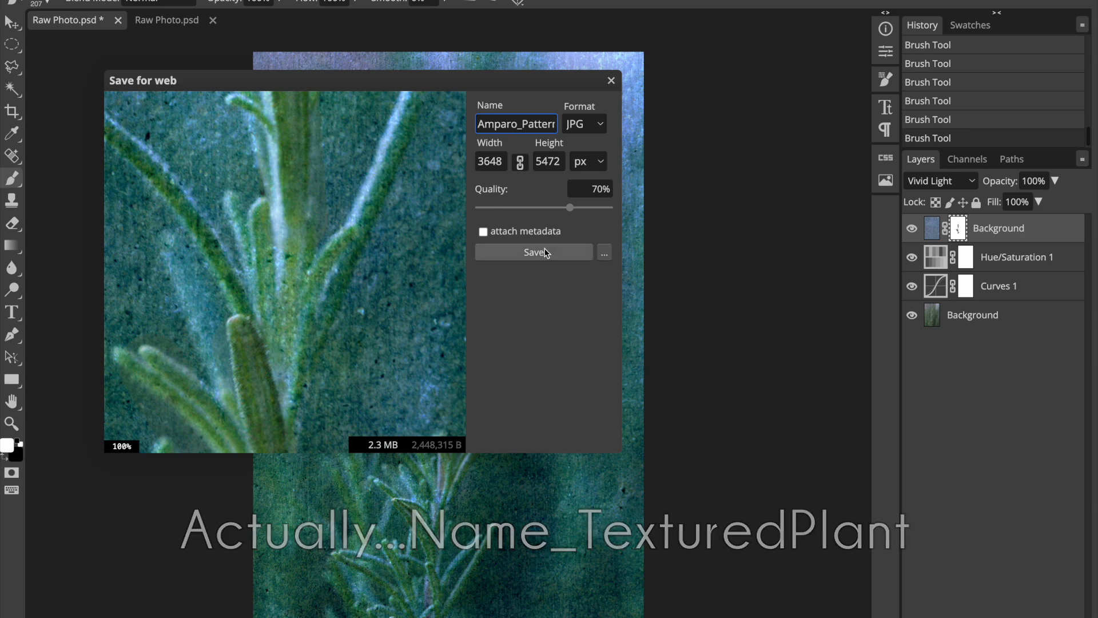